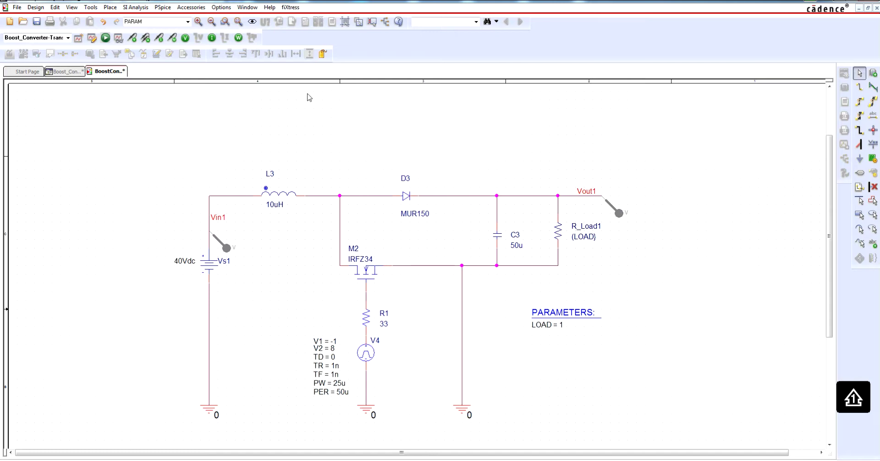
Step: Run the PSpice simulation and highlight the resulting invalid-number error message
left_click(106, 38)
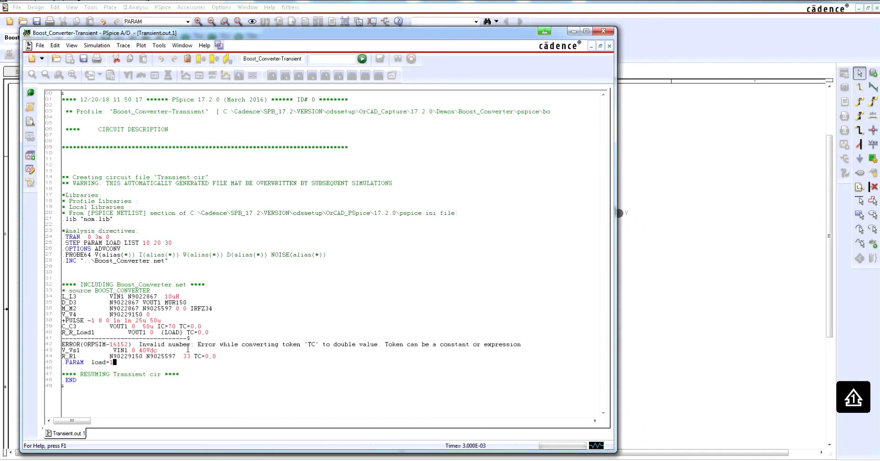
left_click_drag(187, 344, 63, 345)
left_click(150, 350)
Step: Trace the error to the R_R_Load1 netlist line's (LOAD) TC=0,0 value, then close PSpice A/D
left_click_drag(217, 330, 192, 339)
left_click_drag(207, 332, 169, 335)
left_click_drag(61, 332, 216, 333)
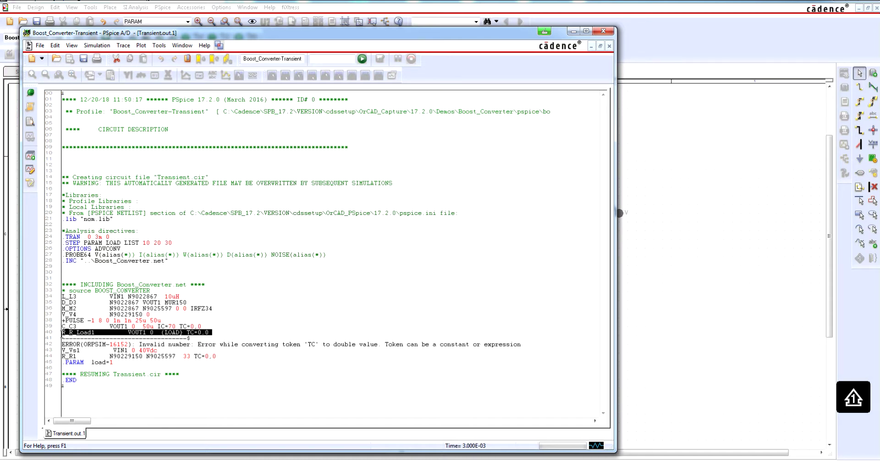
left_click(186, 337)
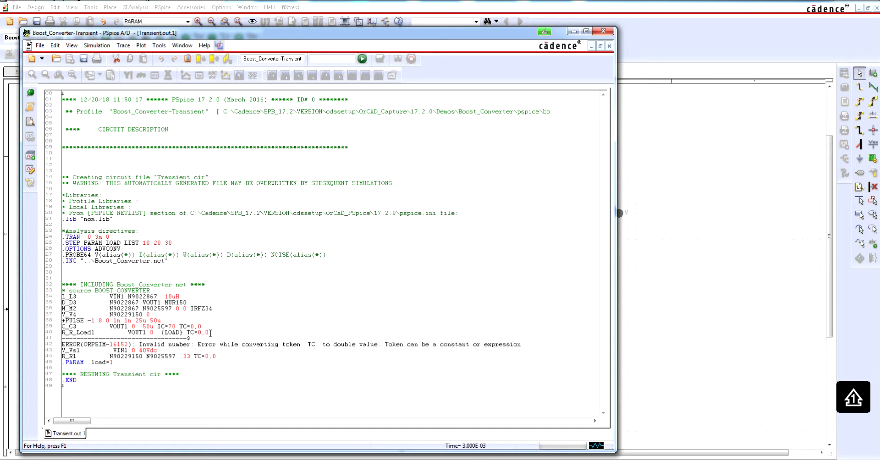
left_click_drag(211, 332, 61, 333)
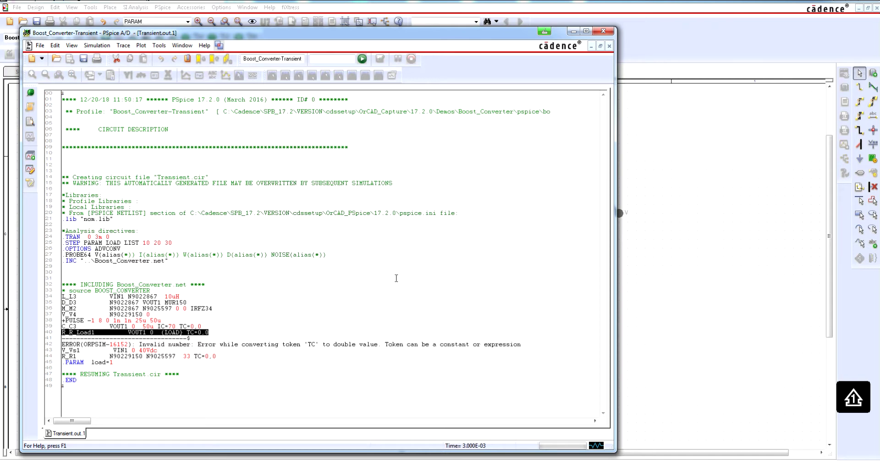
left_click(700, 236)
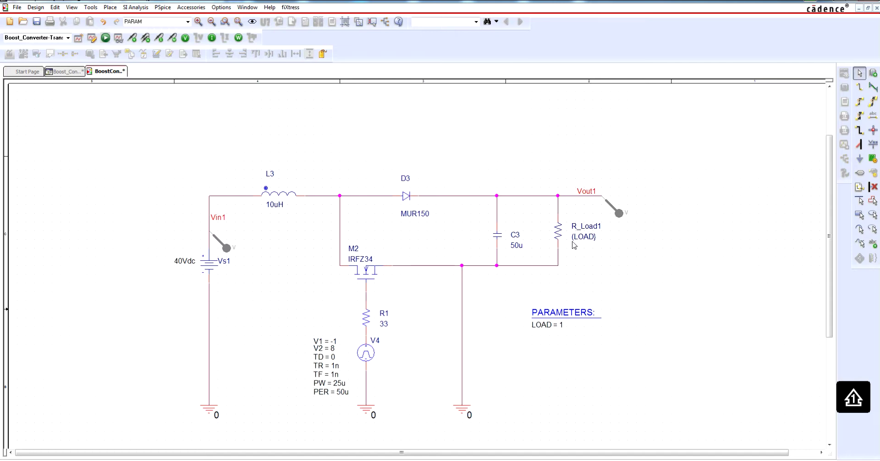
Step: Change R_Load1's value from (LOAD) to {LOAD}
double_click(583, 237)
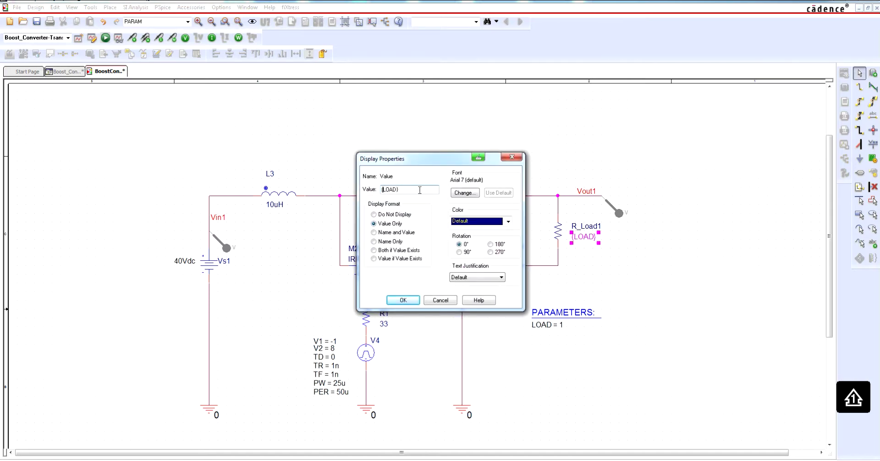
key("Delete")
type("{")
left_click(417, 300)
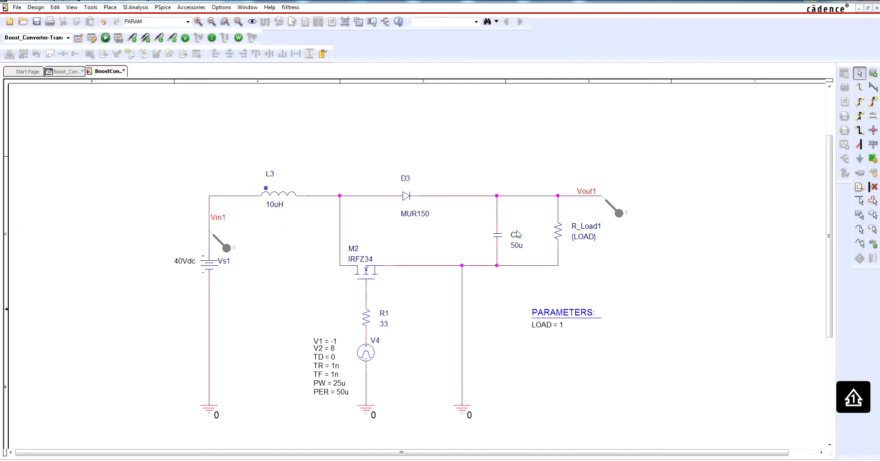
Step: Rerun the simulation and plot traces for all three LOAD steps
left_click(105, 38)
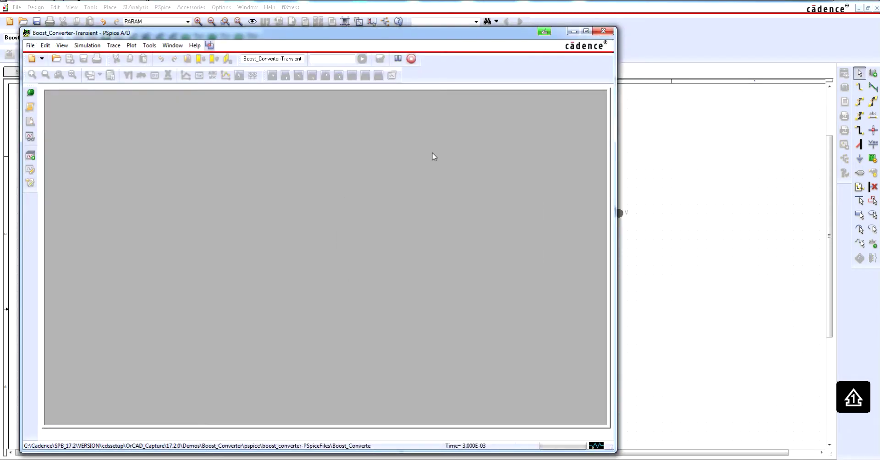
left_click(389, 298)
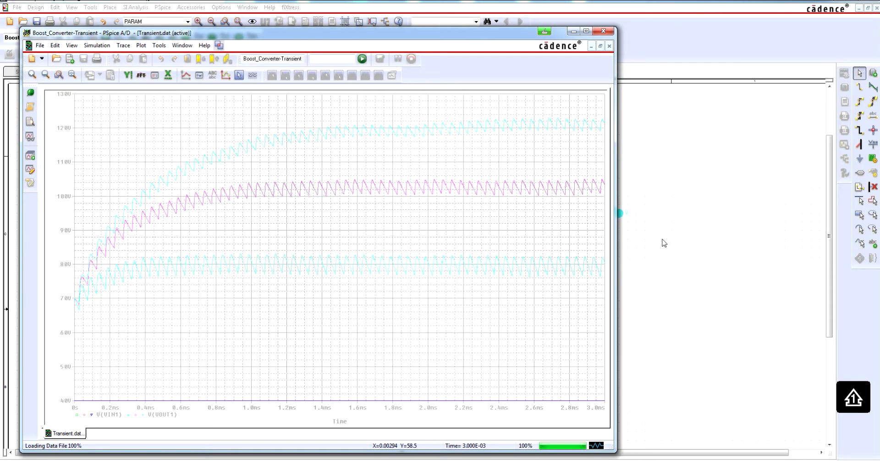